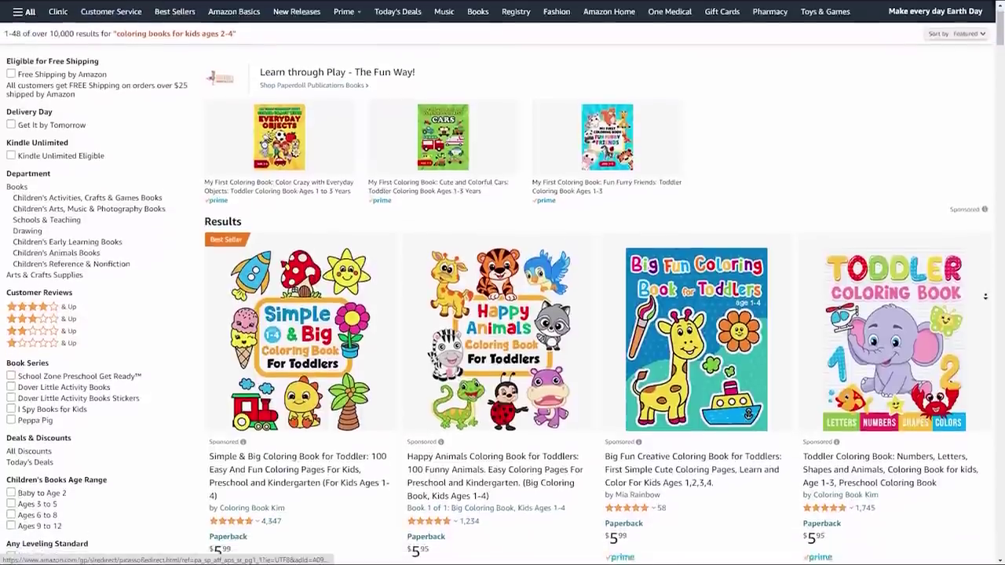
Examine the covers, prices and sales ranks of the coloring books for kids ages 2-4 in the search results
scroll(502, 283, "down", 2)
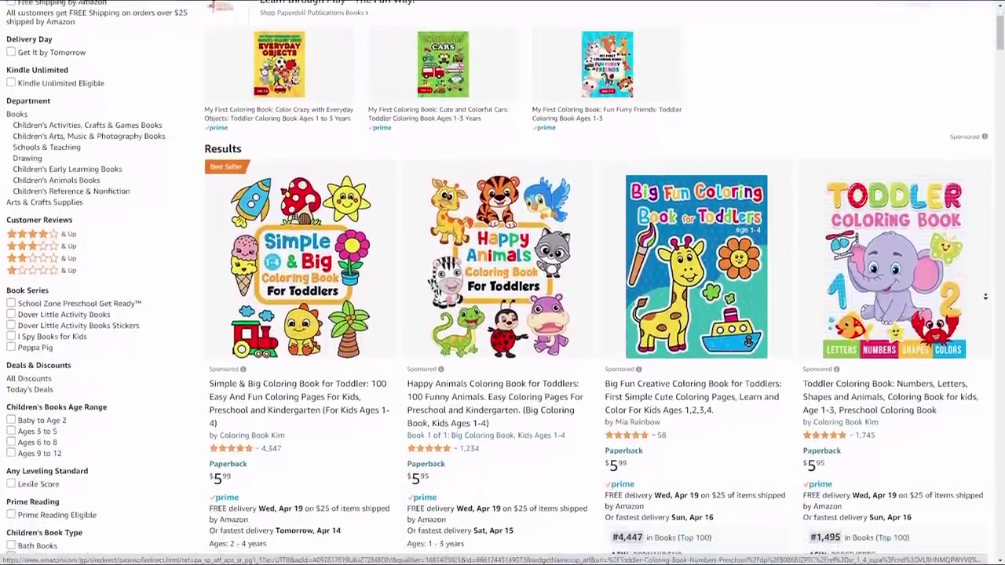
scroll(502, 283, "down", 2)
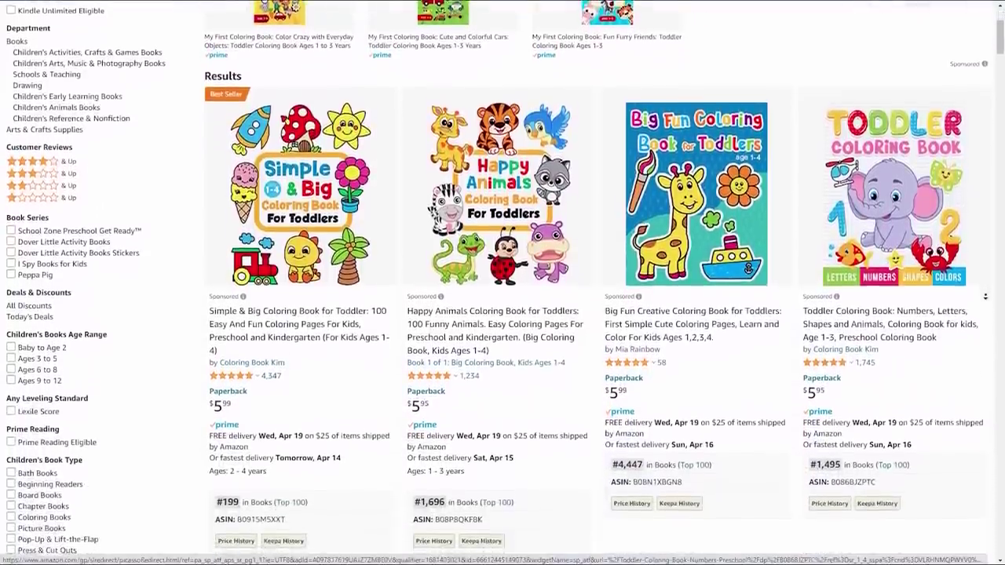
scroll(502, 283, "down", 2)
scroll(502, 283, "down", 2)
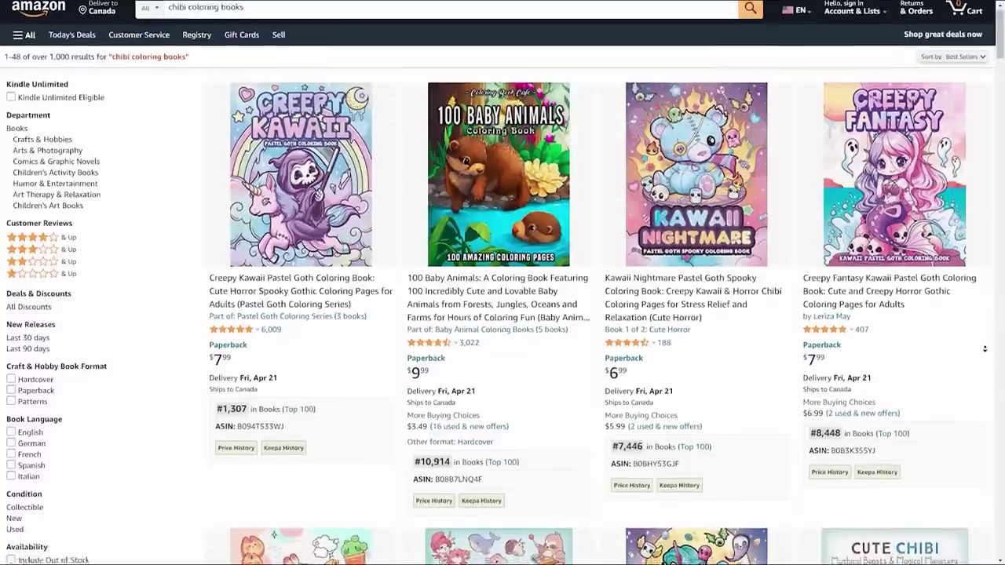
Review the best-selling chibi coloring books, comparing their cover styles, prices, reviews and sales ranks
scroll(503, 283, "down", 2)
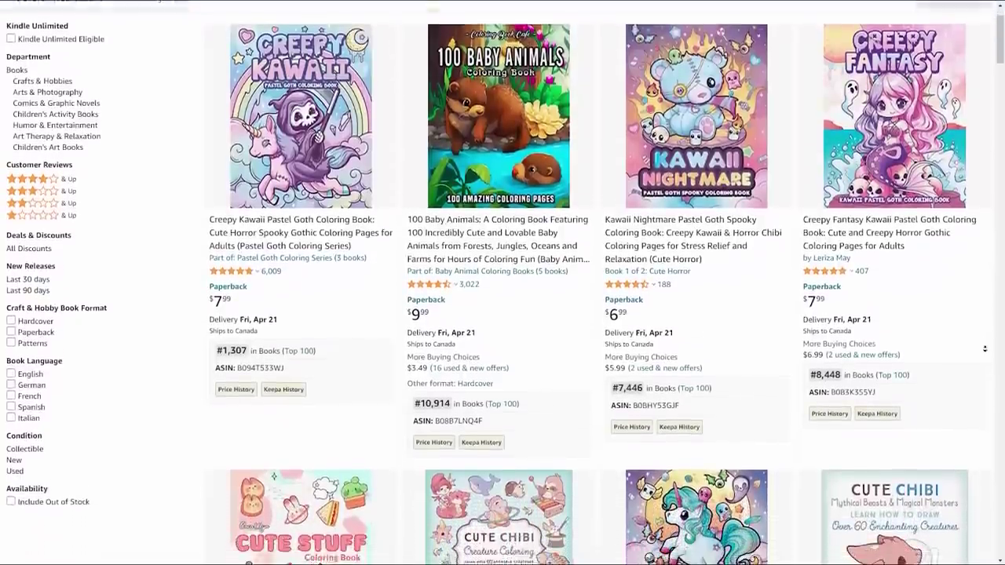
scroll(502, 282, "down", 2)
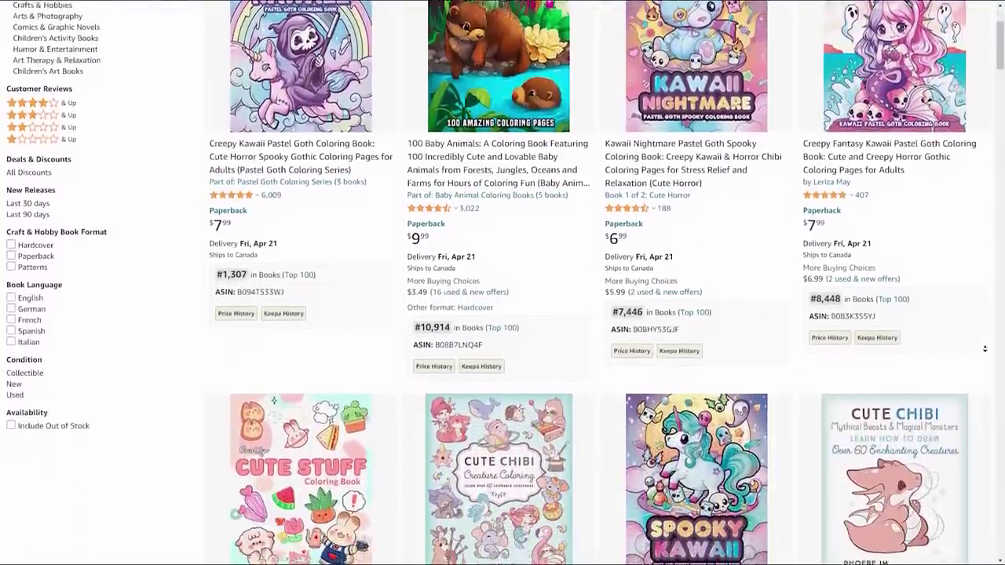
scroll(502, 283, "down", 2)
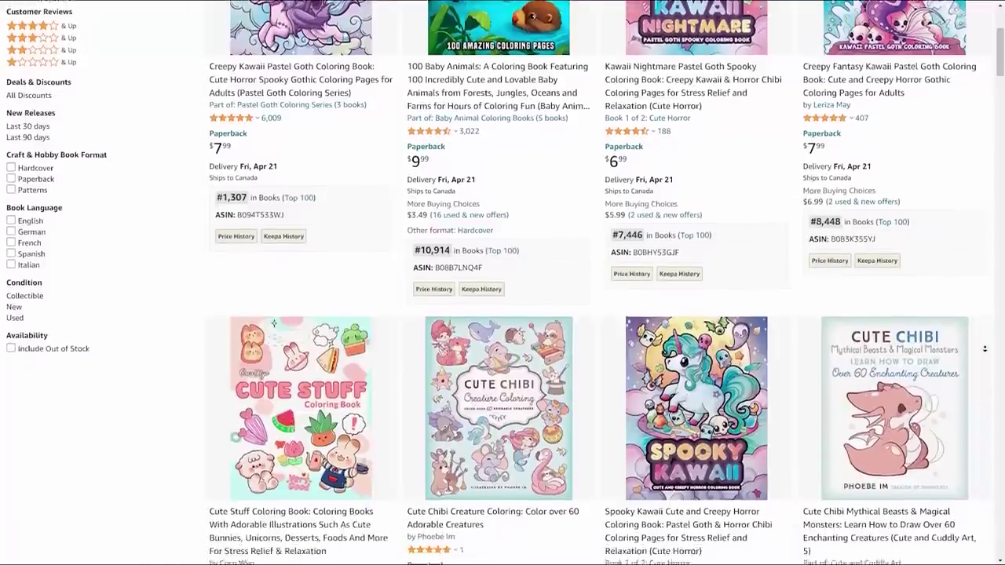
scroll(984, 348, "down", 2)
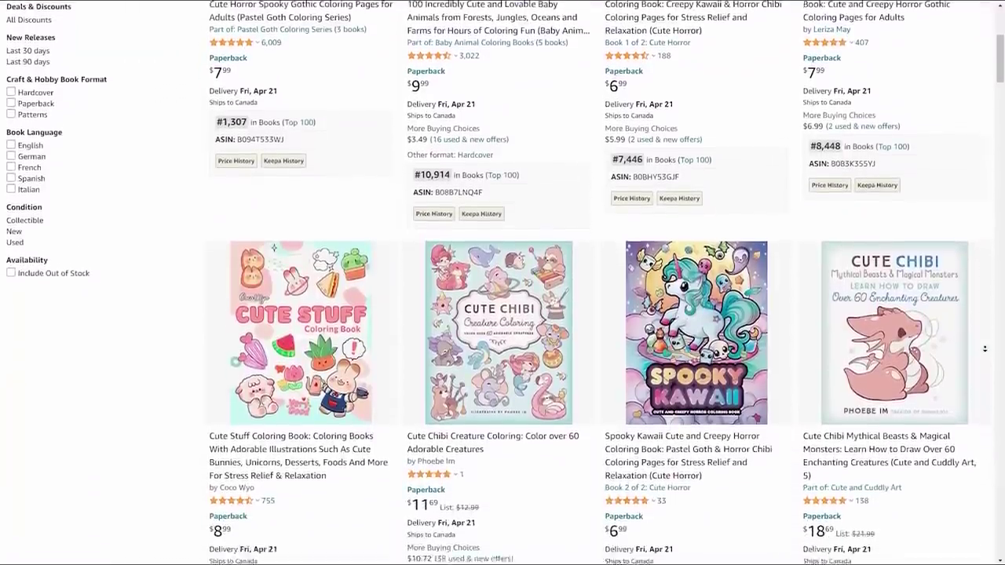
scroll(984, 349, "down", 2)
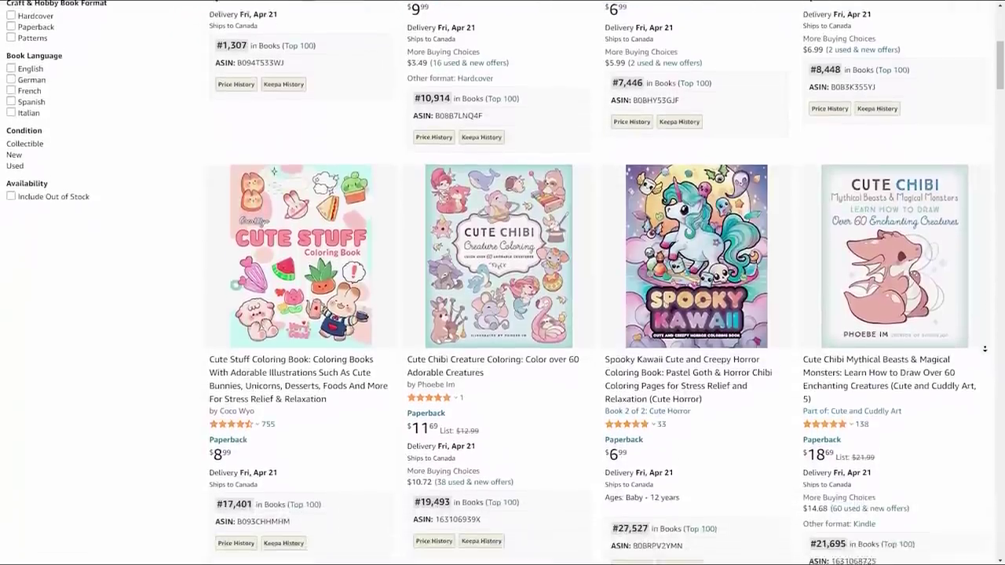
scroll(985, 349, "down", 2)
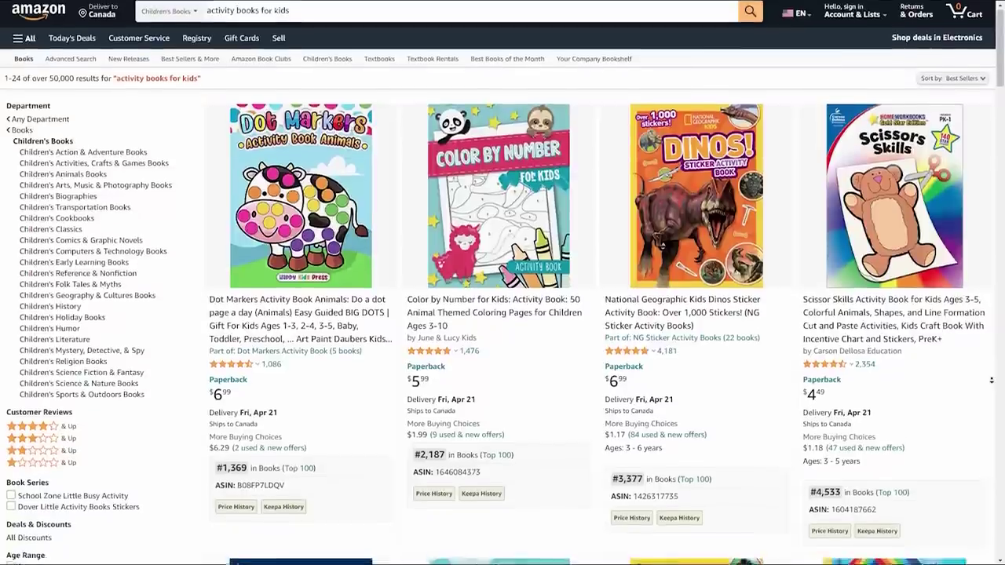
Examine the best-selling children's activity books, comparing their themes, age ranges, prices and sales ranks
scroll(498, 282, "down", 2)
scroll(991, 380, "down", 2)
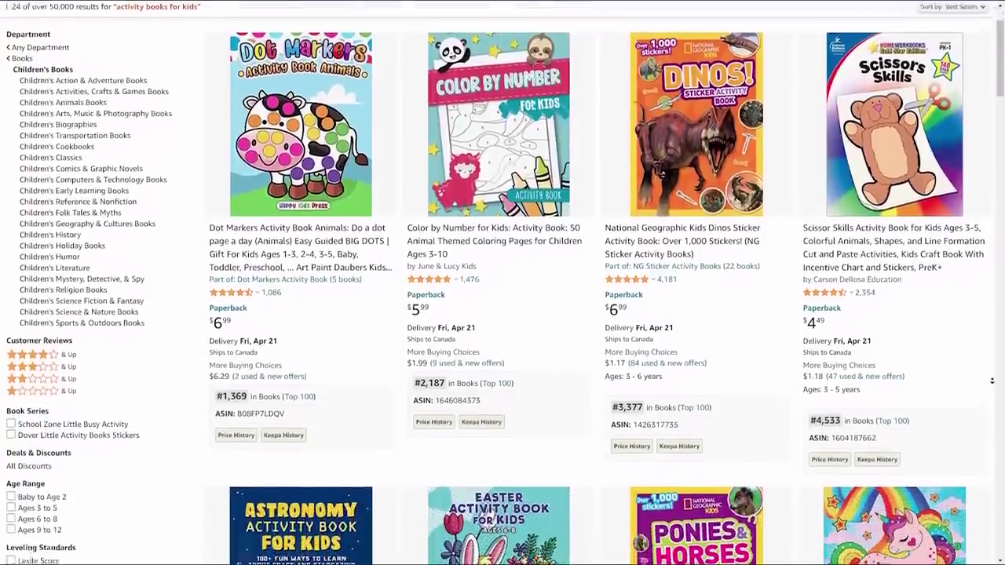
scroll(992, 381, "down", 2)
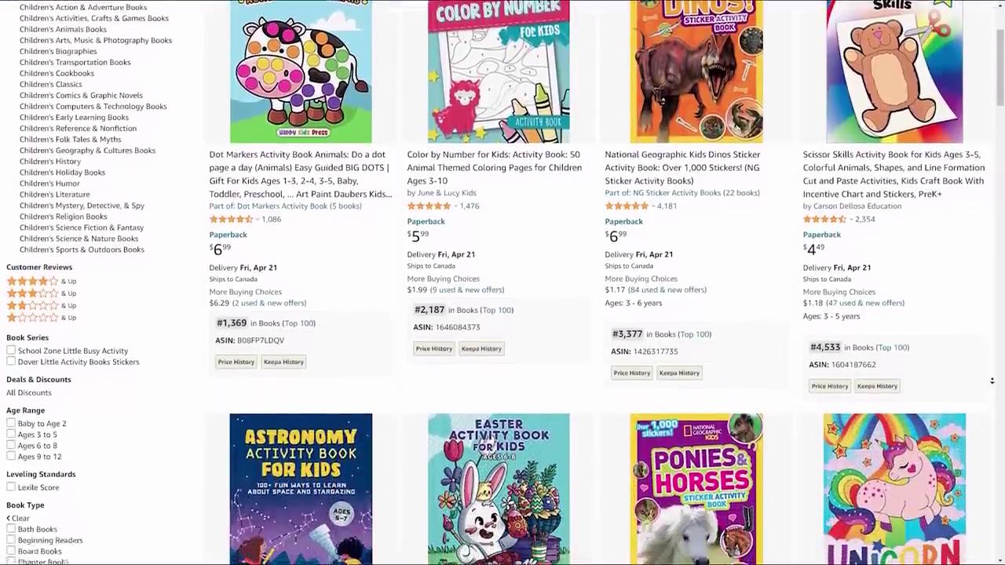
scroll(992, 381, "down", 2)
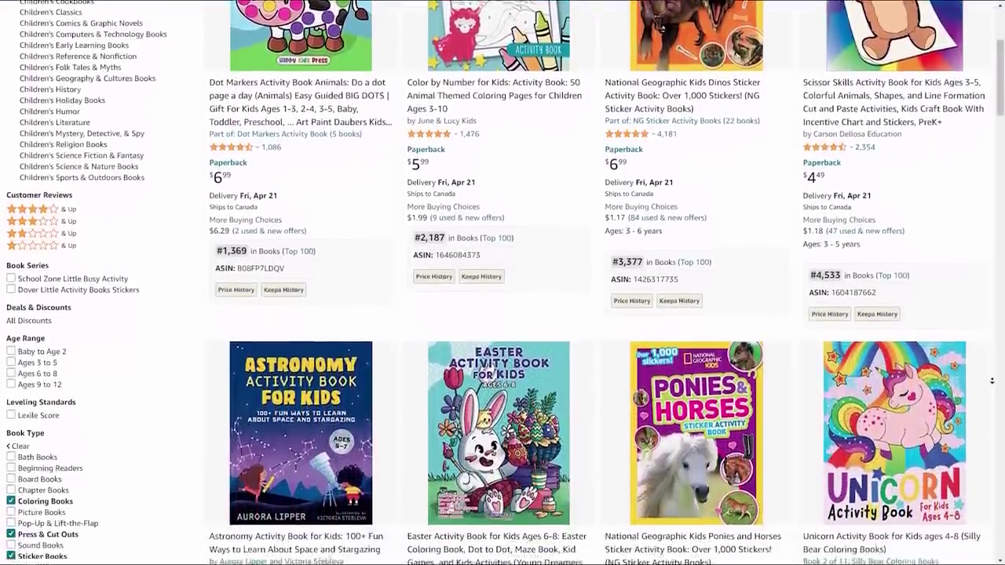
scroll(992, 381, "down", 2)
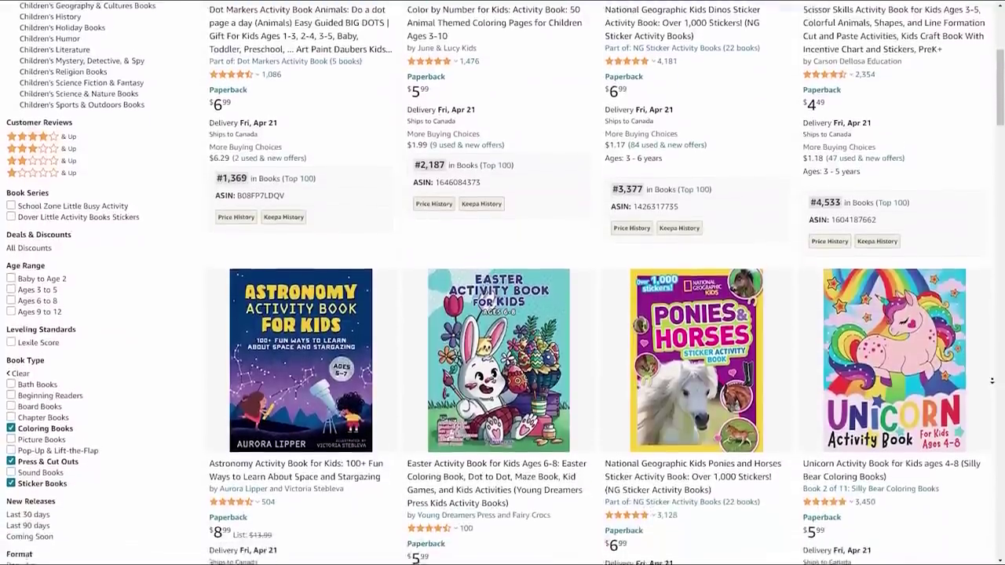
scroll(991, 381, "down", 2)
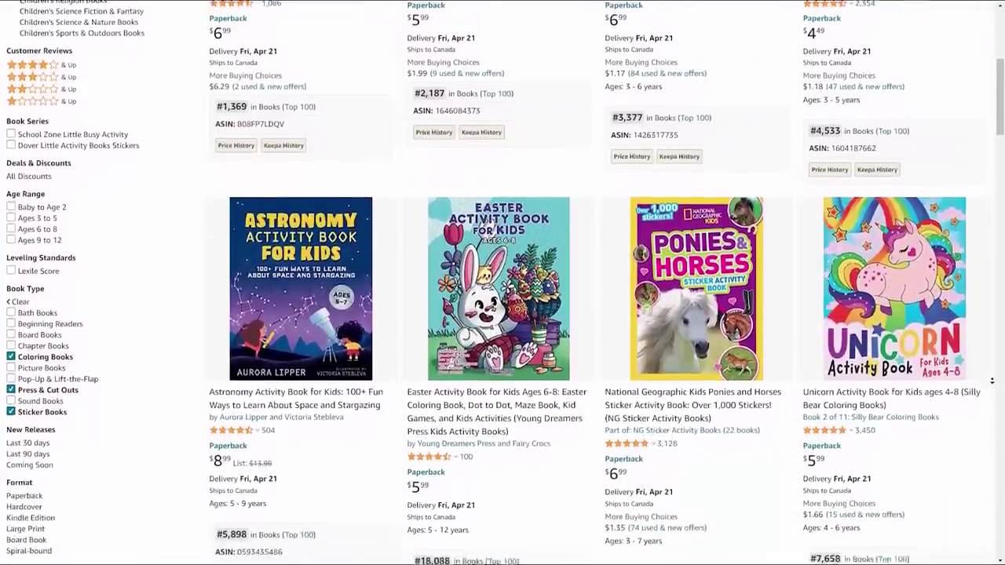
scroll(992, 381, "down", 2)
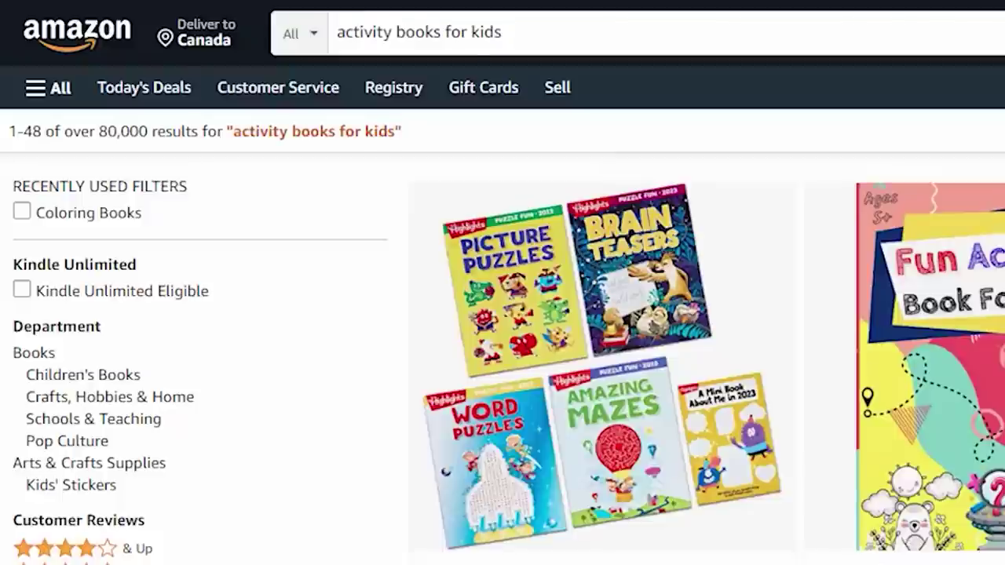
Replace "activity" with "coloring" in the search query and search all departments for "coloring books for kids"
left_click(397, 33)
key("BackSpace")
key("BackSpace")
key("BackSpace")
key("BackSpace")
key("BackSpace")
key("BackSpace")
key("BackSpace")
key("BackSpace")
key("BackSpace")
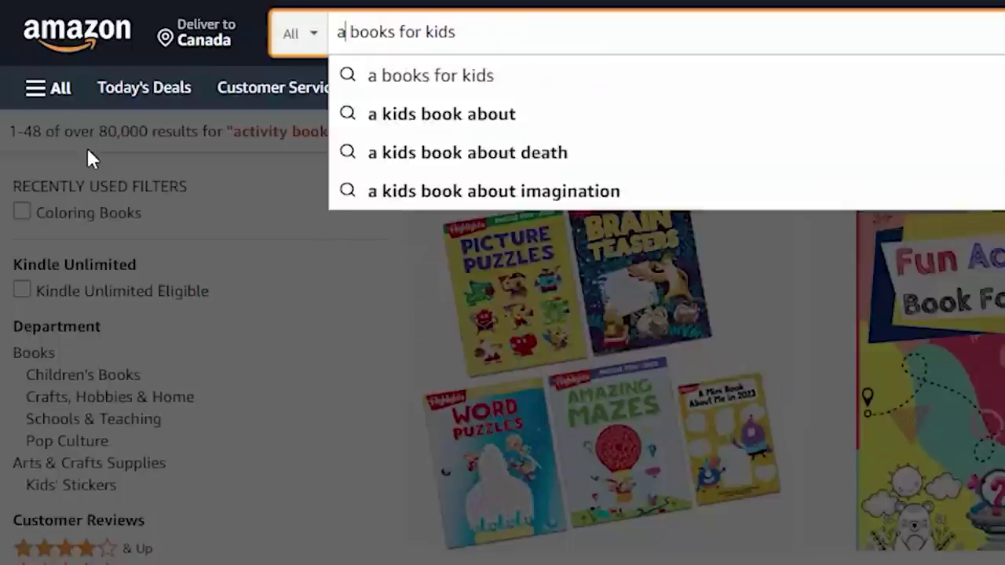
type("colorin")
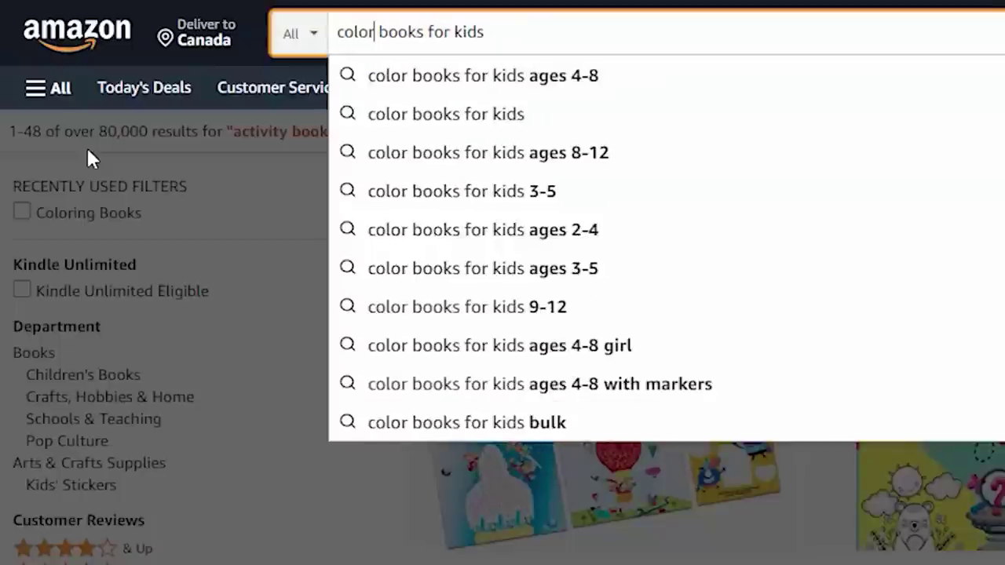
type("g")
key("Return")
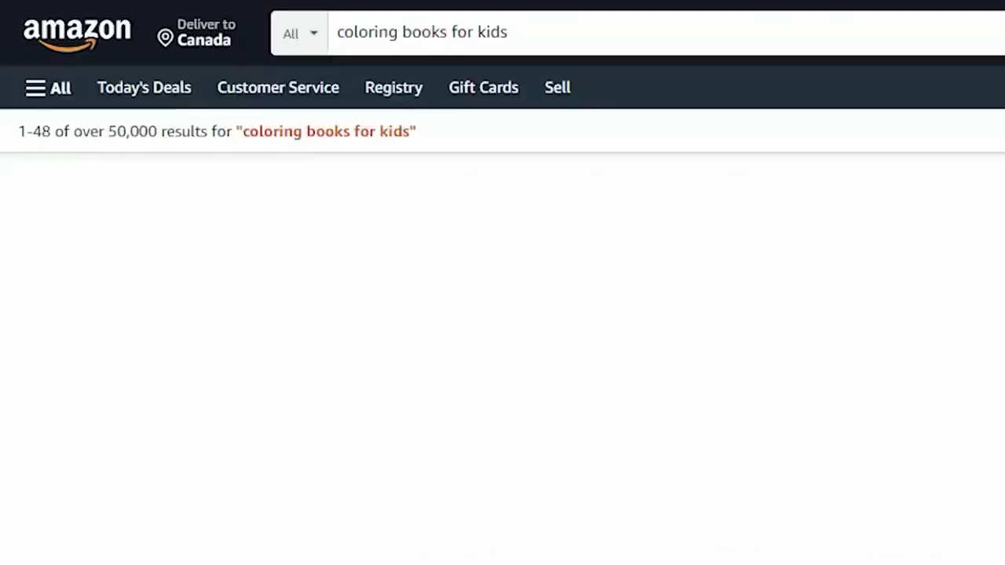